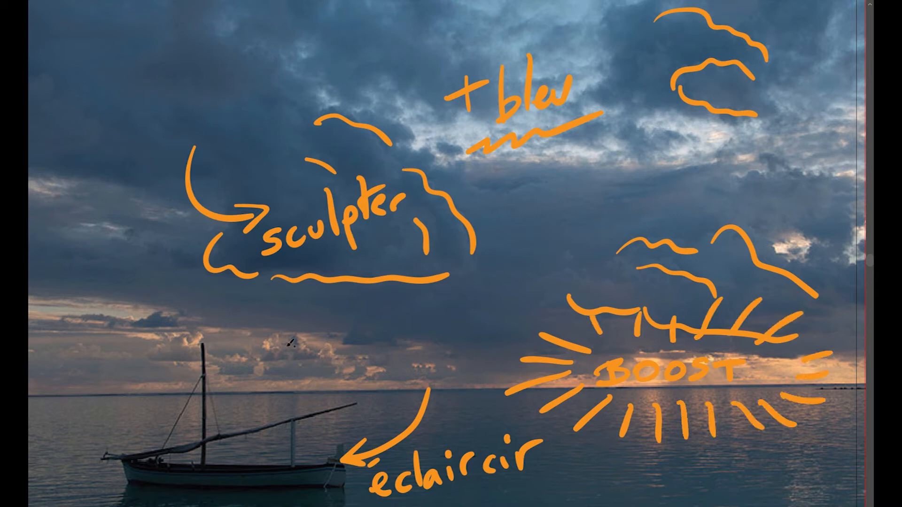
left_click_drag(240, 371, 267, 364)
left_click_drag(360, 365, 380, 371)
left_click_drag(763, 165, 849, 173)
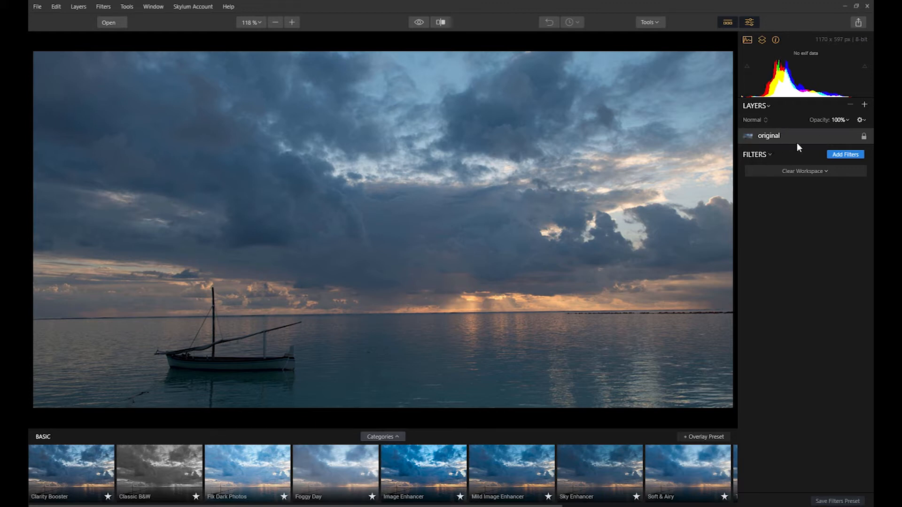
Step: Add a Develop filter to the original photo layer, with Shadows at 76 and Clarity at 100
left_click(846, 155)
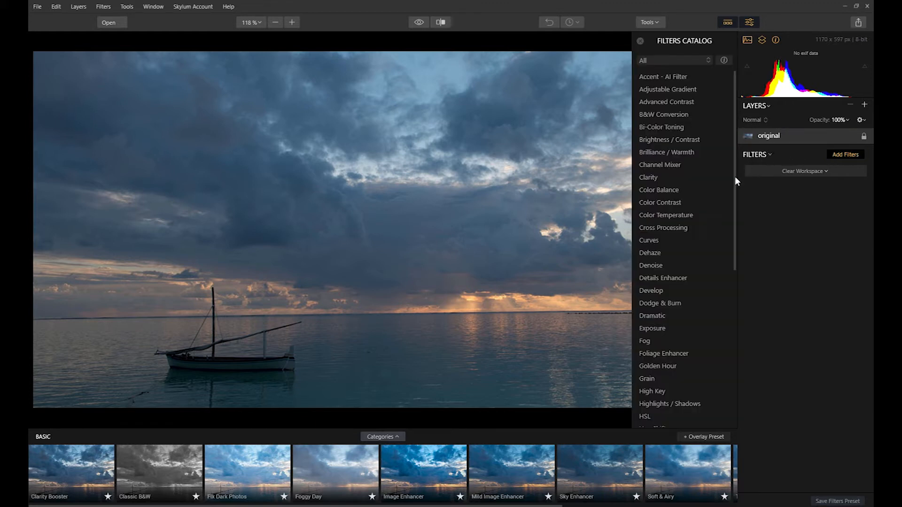
left_click(657, 290)
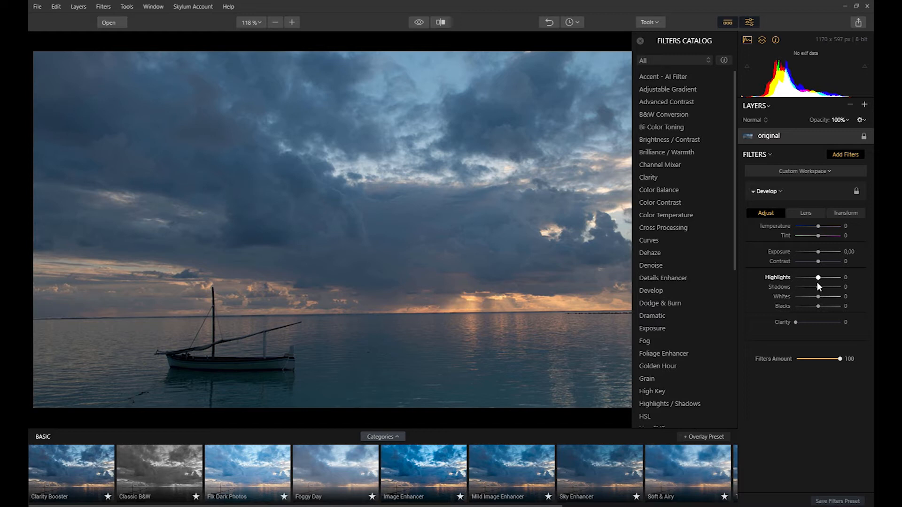
left_click_drag(818, 287, 836, 288)
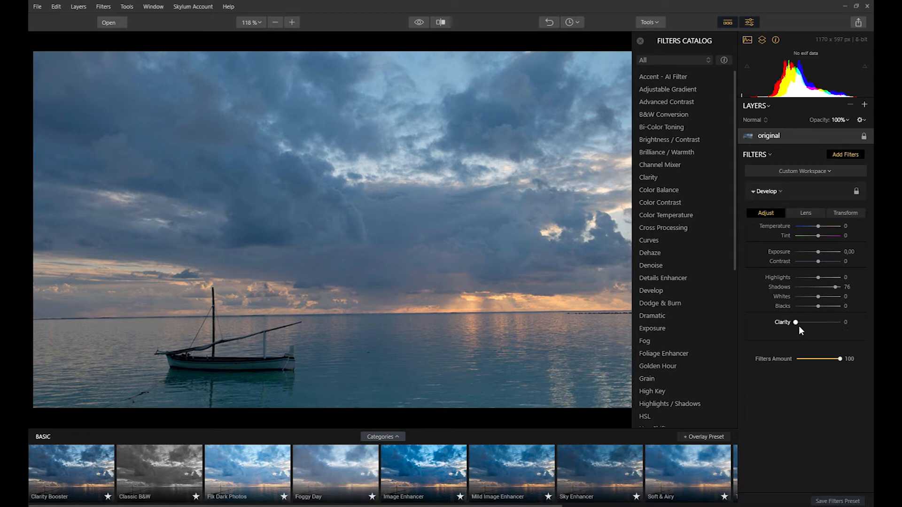
left_click_drag(797, 323, 841, 325)
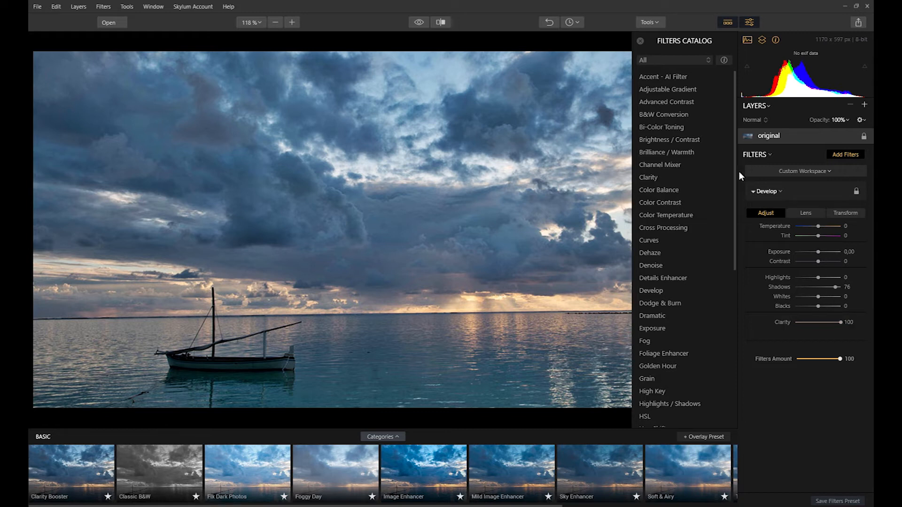
Step: Add the Accent - AI Filter with Boost at 100, and toggle its visibility to compare before and after
left_click(667, 77)
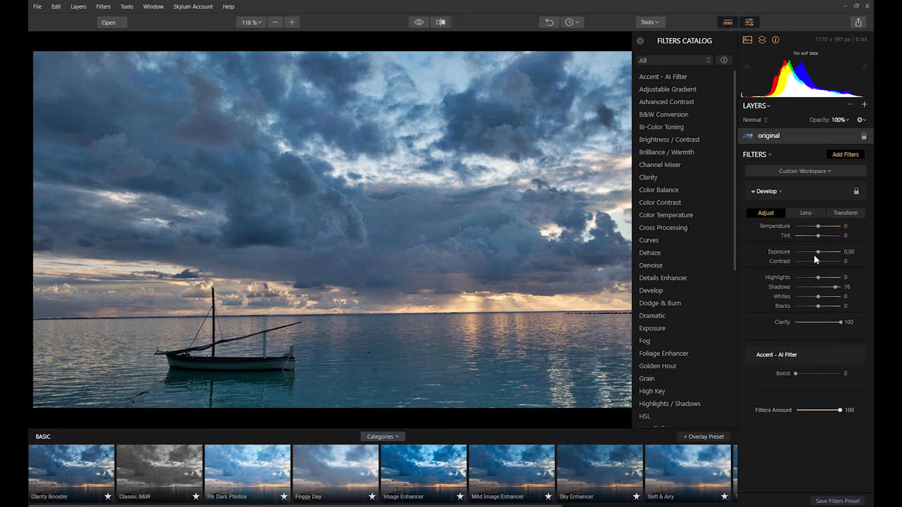
left_click_drag(796, 375, 840, 377)
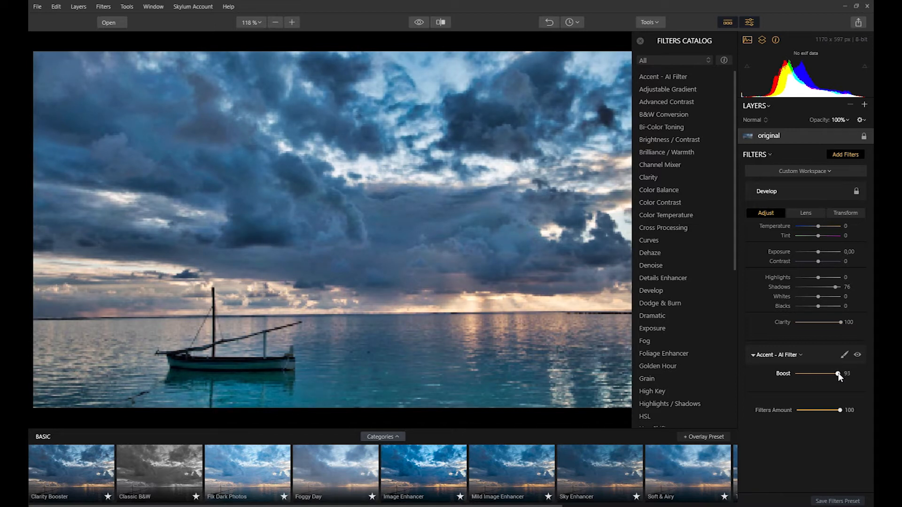
left_click(858, 354)
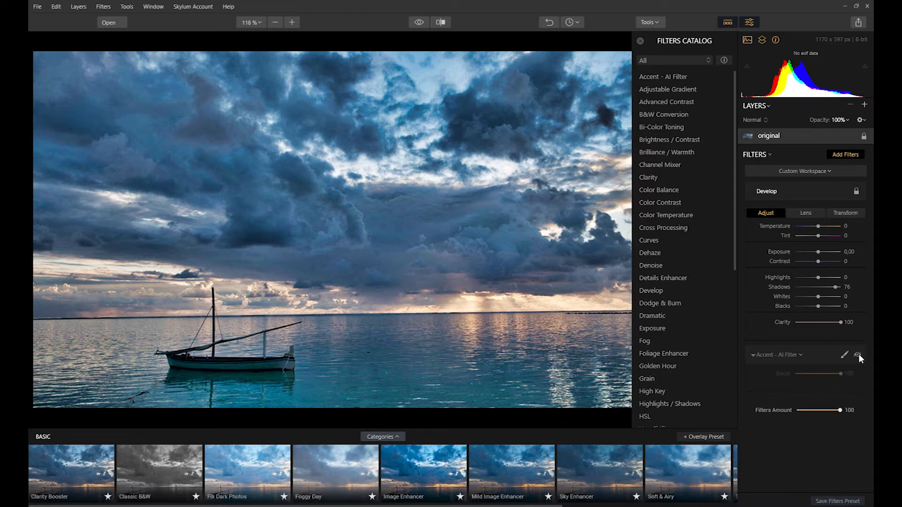
left_click(858, 353)
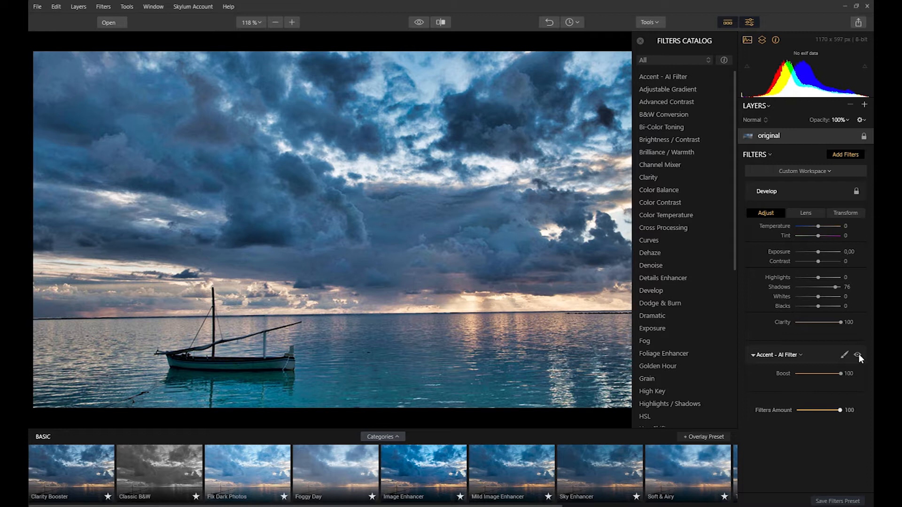
left_click(858, 354)
left_click(858, 354)
Step: Create a new adjustment layer above the original and give it a Clarity filter with an Amount of 100
left_click(865, 105)
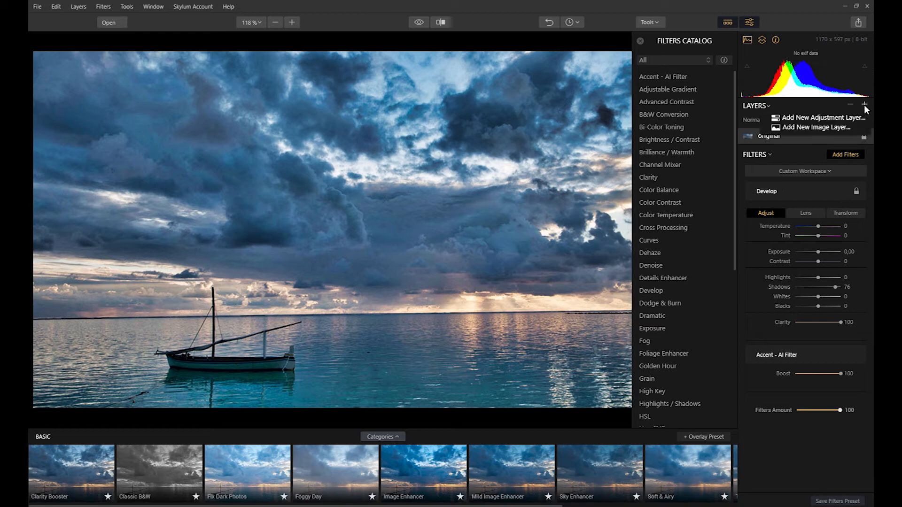
left_click(853, 117)
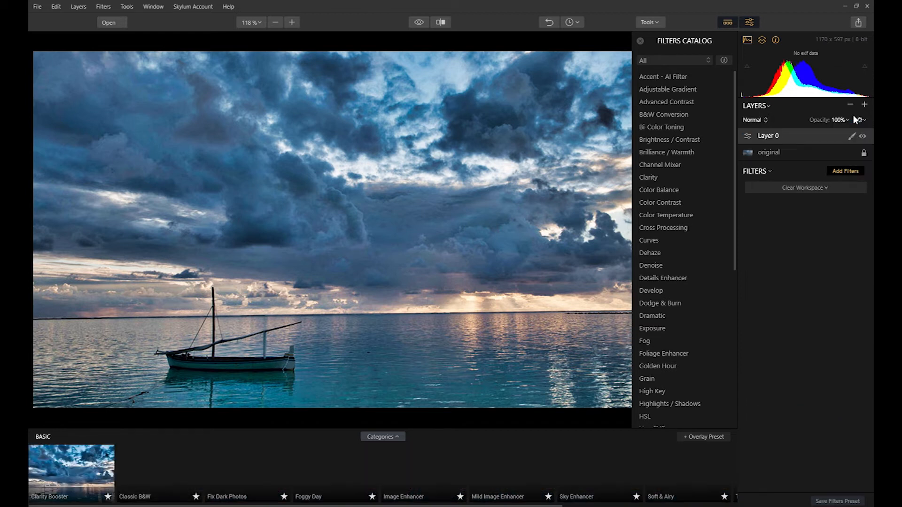
left_click(851, 170)
left_click(831, 171)
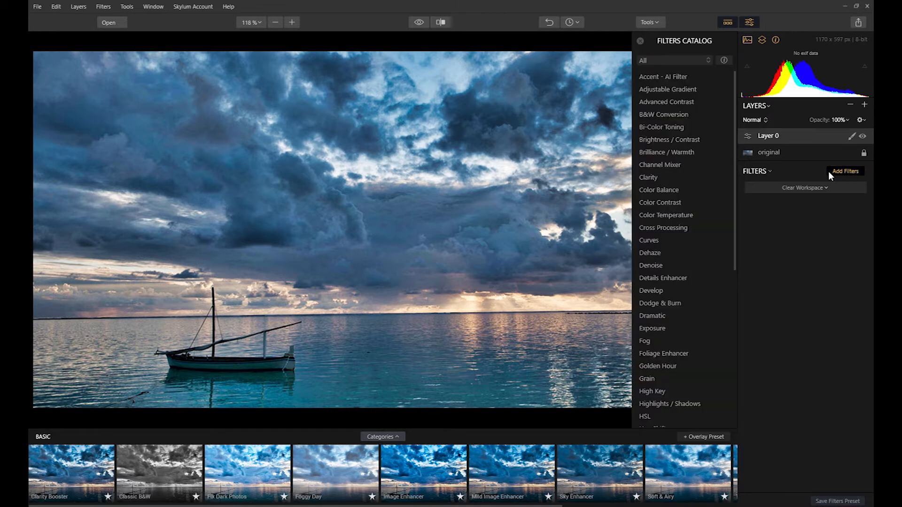
left_click(650, 178)
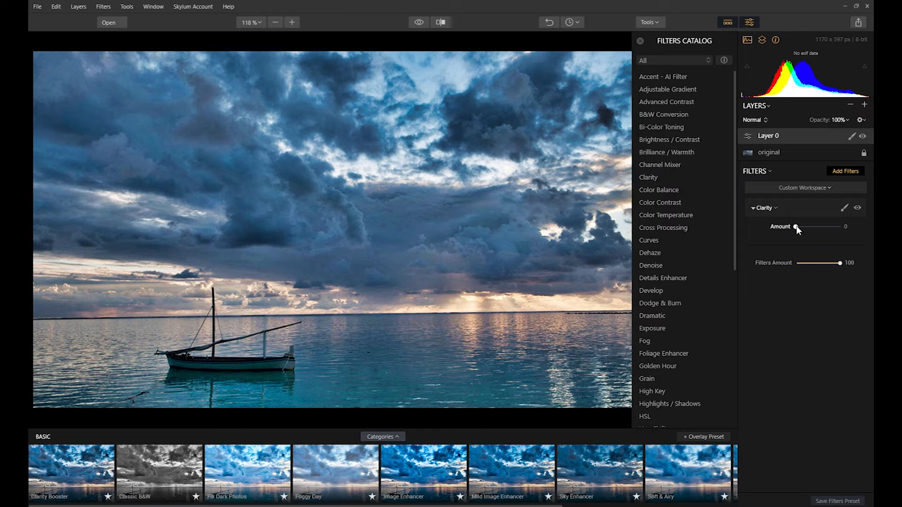
left_click_drag(796, 227, 850, 227)
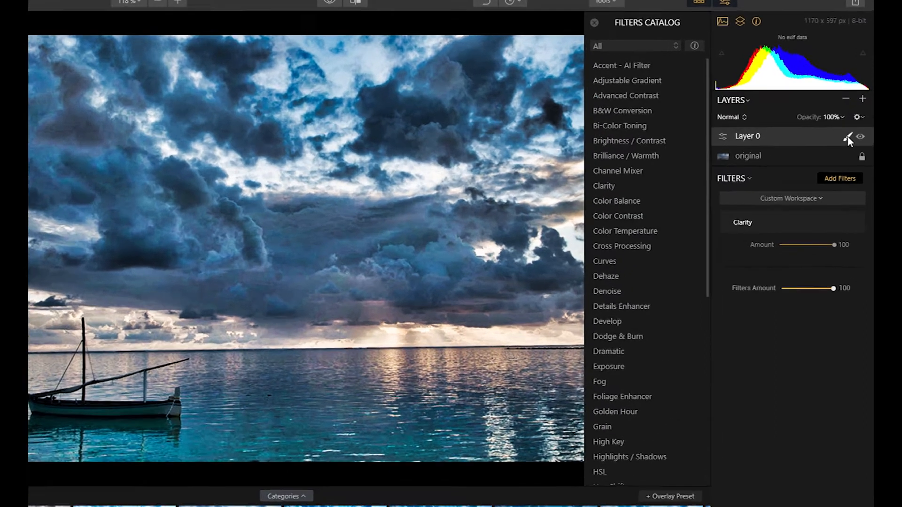
Step: Choose a brush mask for the clarity adjustment layer and set the brush opacity to 100%
left_click(851, 136)
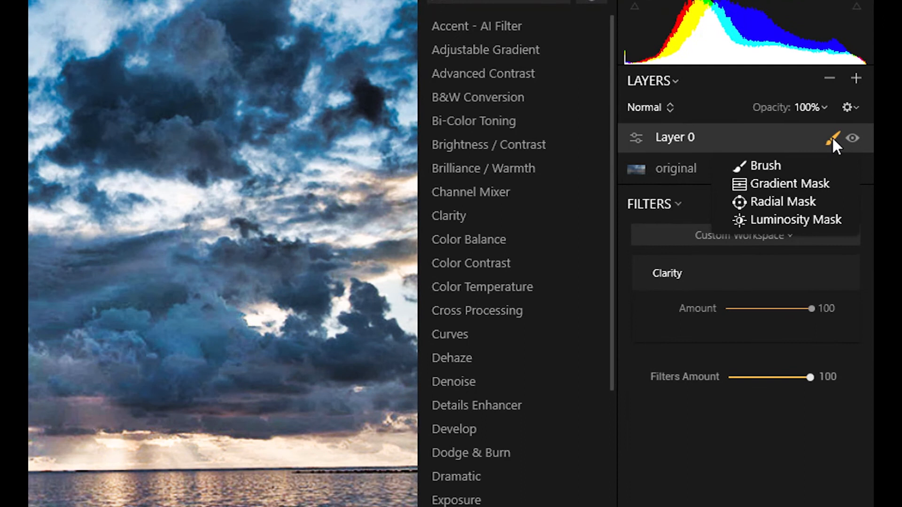
left_click(833, 137)
left_click(833, 139)
left_click(767, 167)
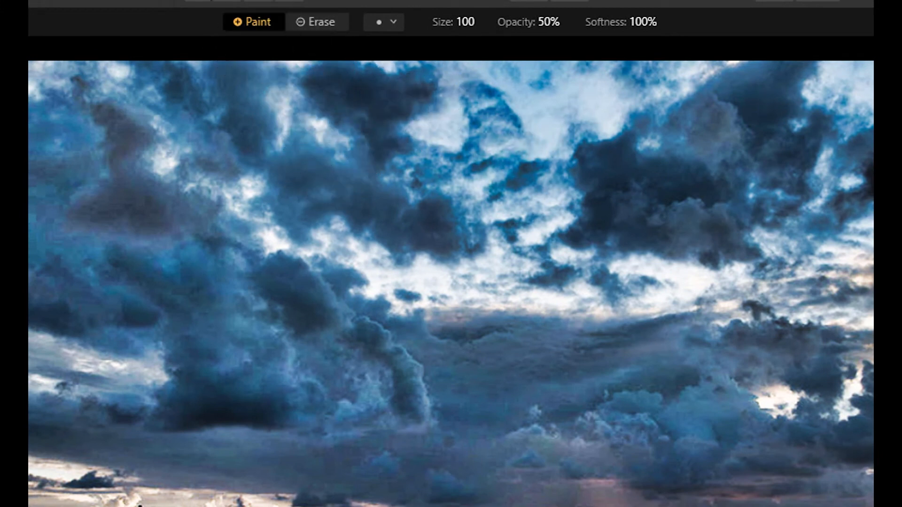
left_click(566, 21)
left_click_drag(563, 61, 619, 61)
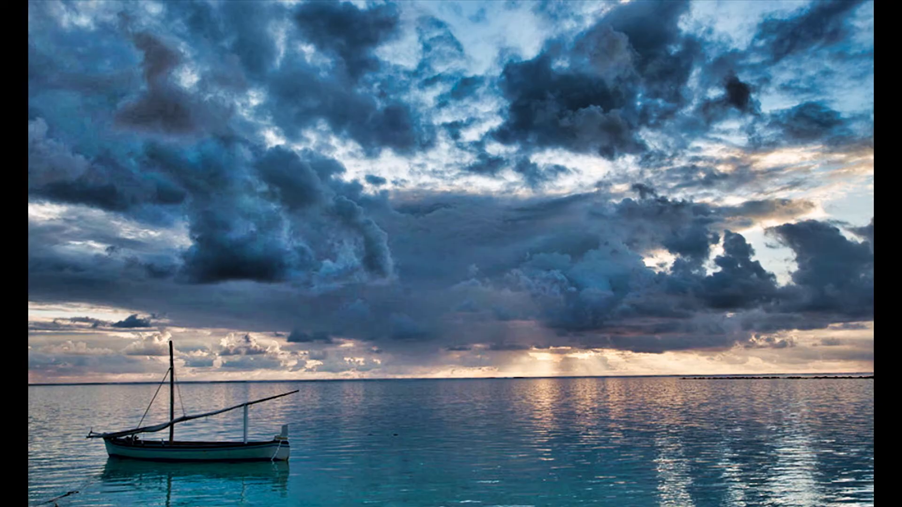
Step: Undo the last brush strokes painted on the clarity layer's mask
key("ctrl+z")
key("ctrl+z")
key("ctrl+z")
key("ctrl+z")
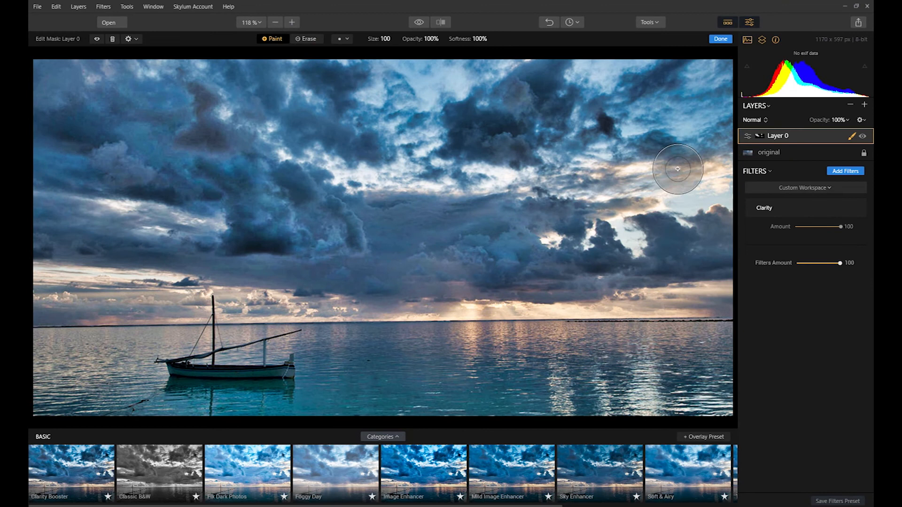
Step: Add a second adjustment layer on top and set its blend mode to Color
left_click(865, 105)
left_click(829, 118)
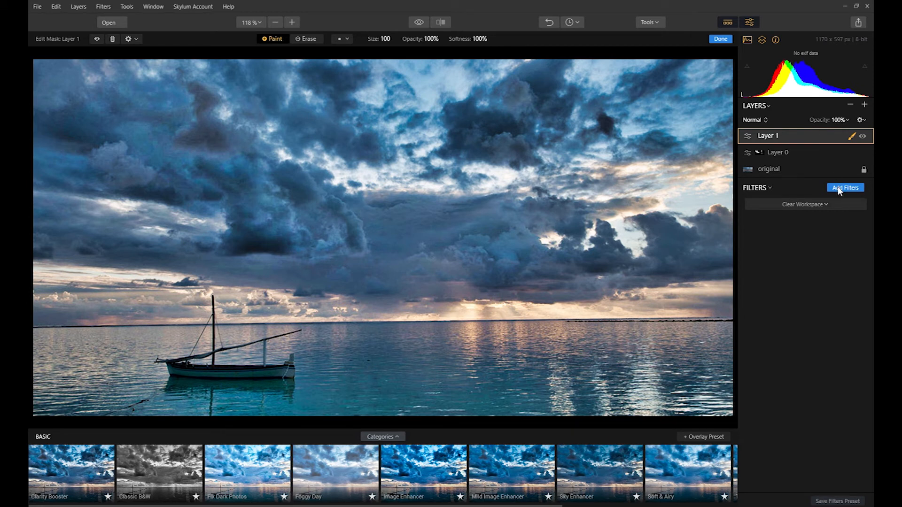
left_click(766, 120)
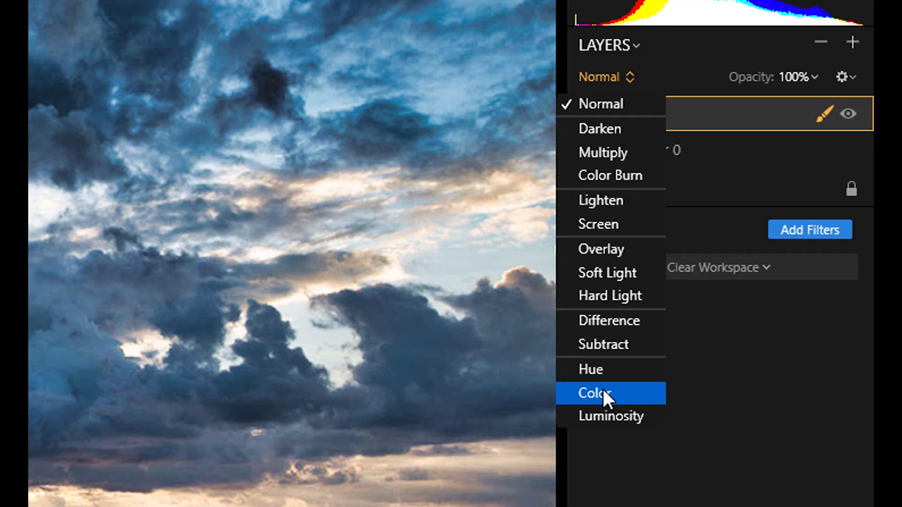
left_click(604, 393)
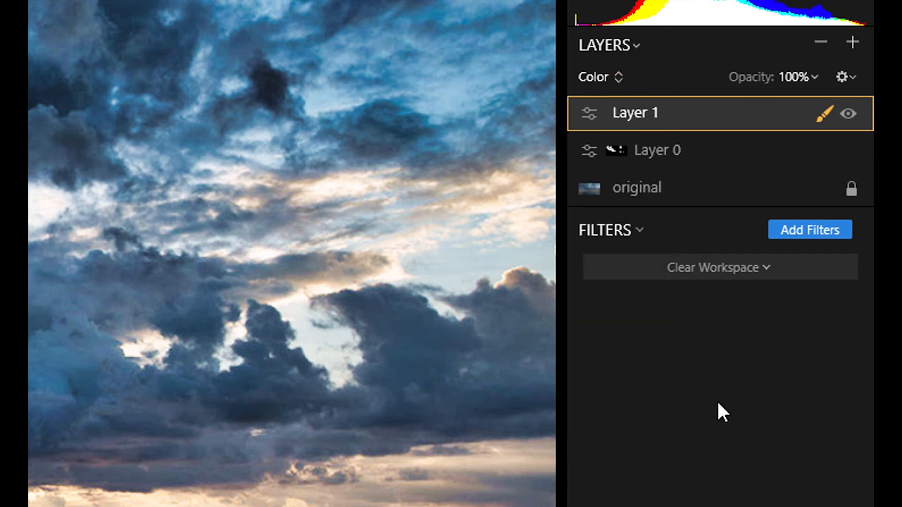
Step: Add a Split Color Warmth filter to the Color layer with Warm at 100 and Cool at -47, and compare the photo without it
left_click(822, 229)
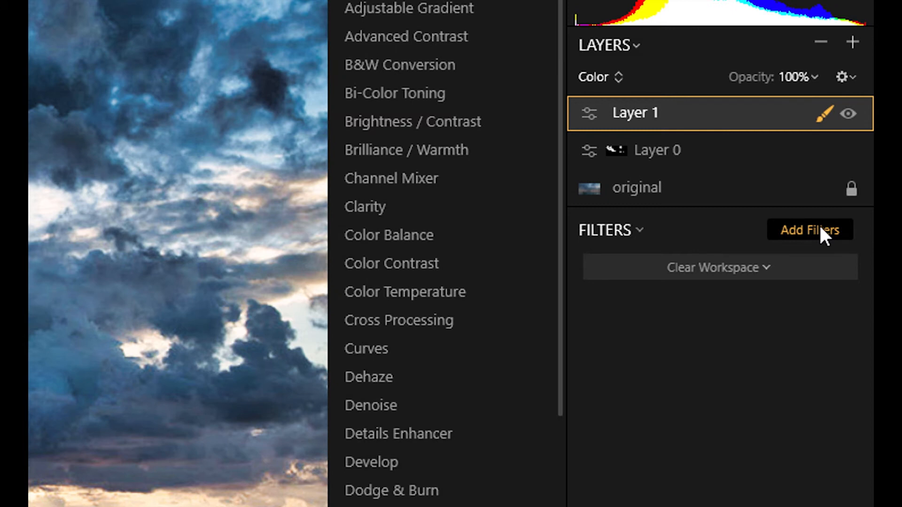
scroll(432, 397, "down", 6)
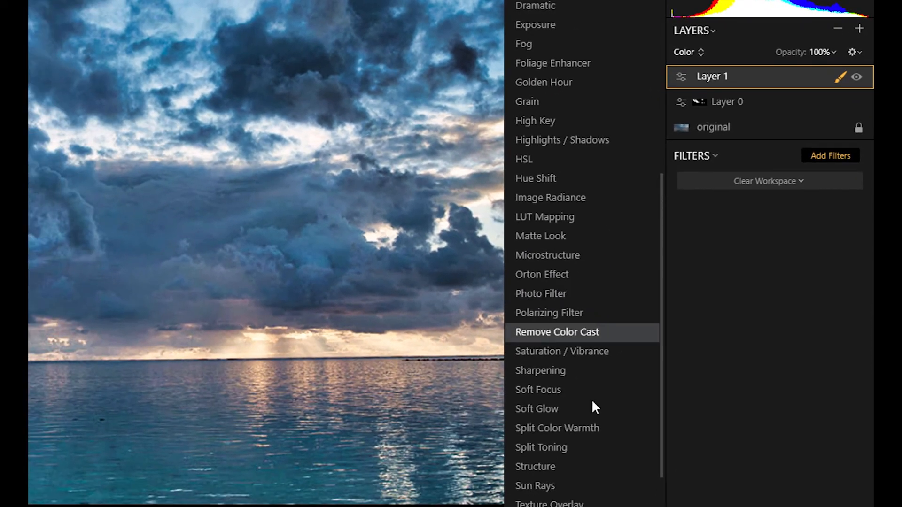
left_click(593, 427)
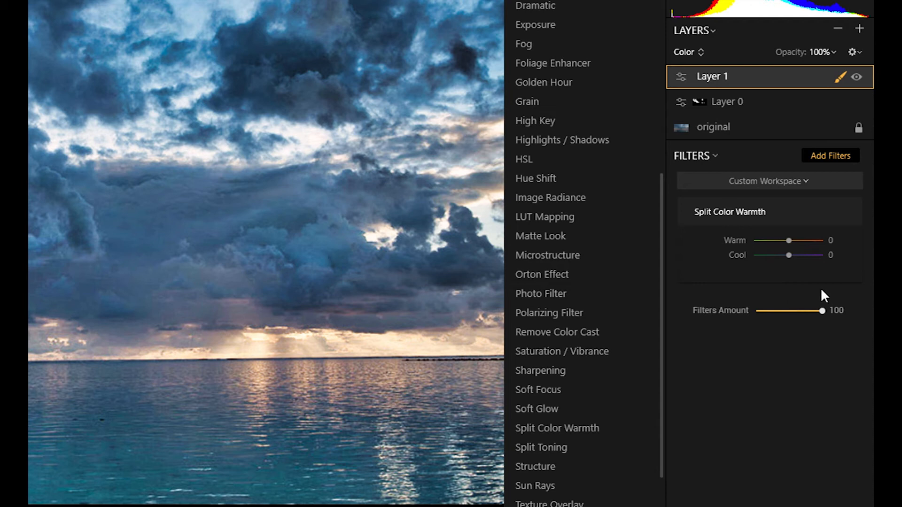
left_click_drag(791, 239, 833, 244)
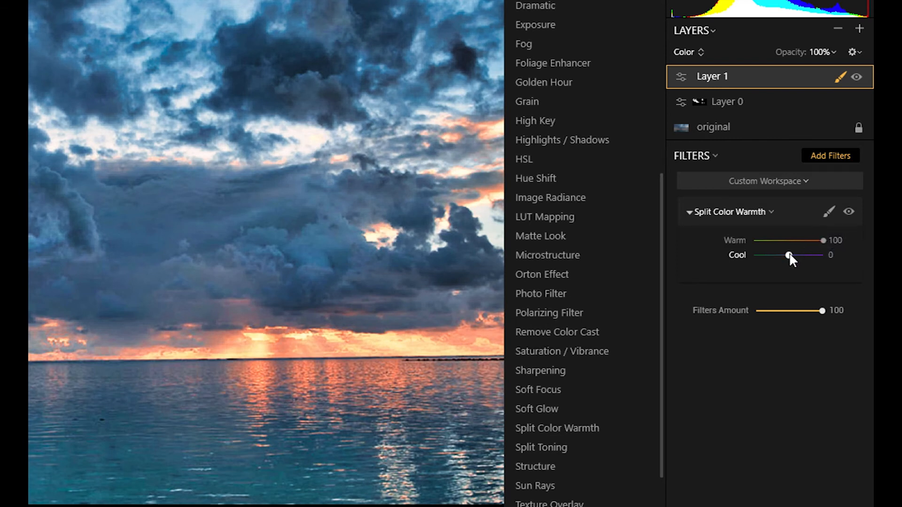
left_click_drag(789, 255, 773, 254)
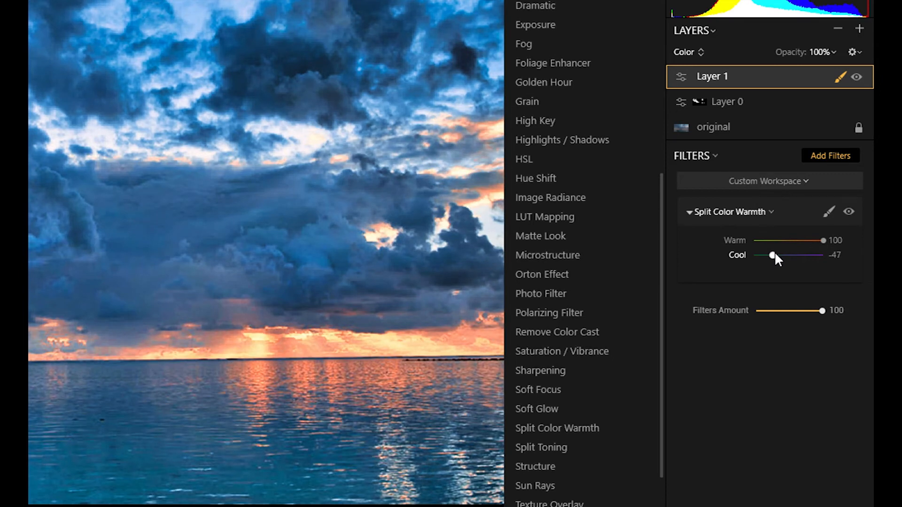
left_click(850, 212)
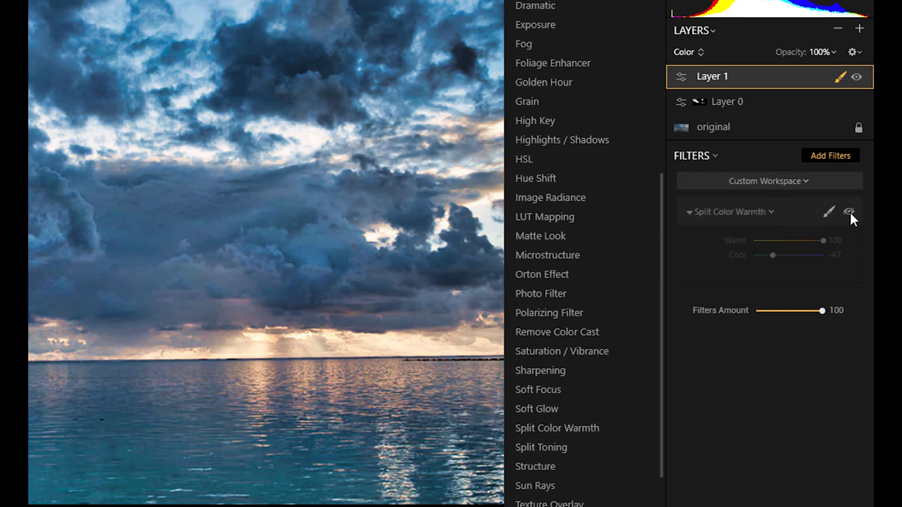
left_click(850, 211)
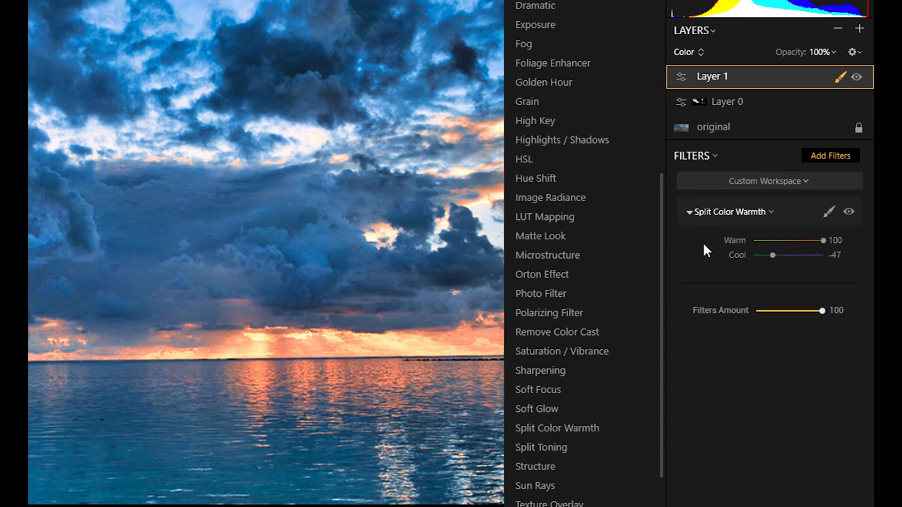
Step: Add an Image Radiance filter with Amount 100, Smoothness -100, Brightness 29, Shadows 1, Warmth 69 and Saturation 31
left_click(557, 198)
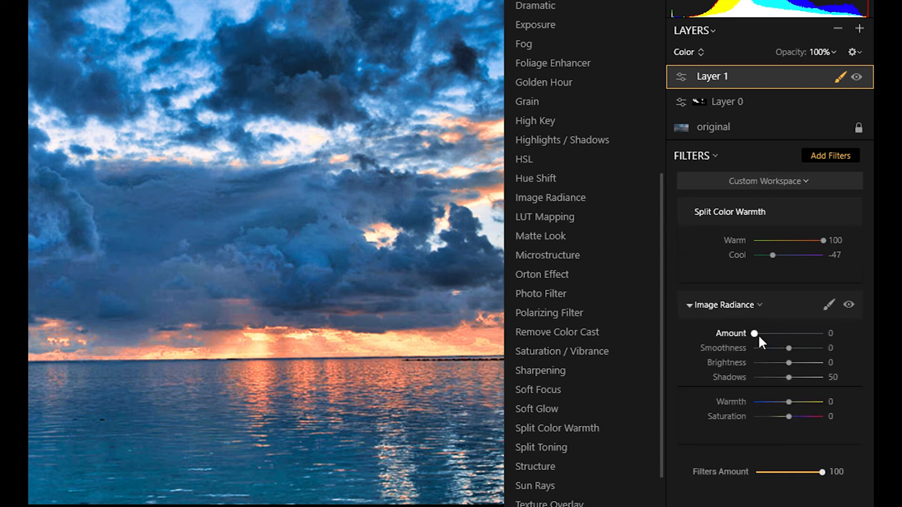
left_click_drag(757, 334, 826, 331)
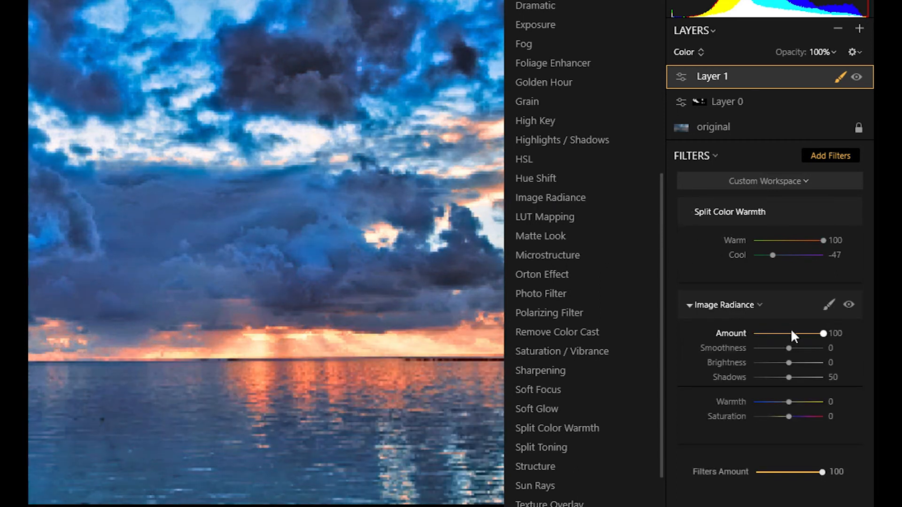
left_click_drag(790, 363, 798, 362)
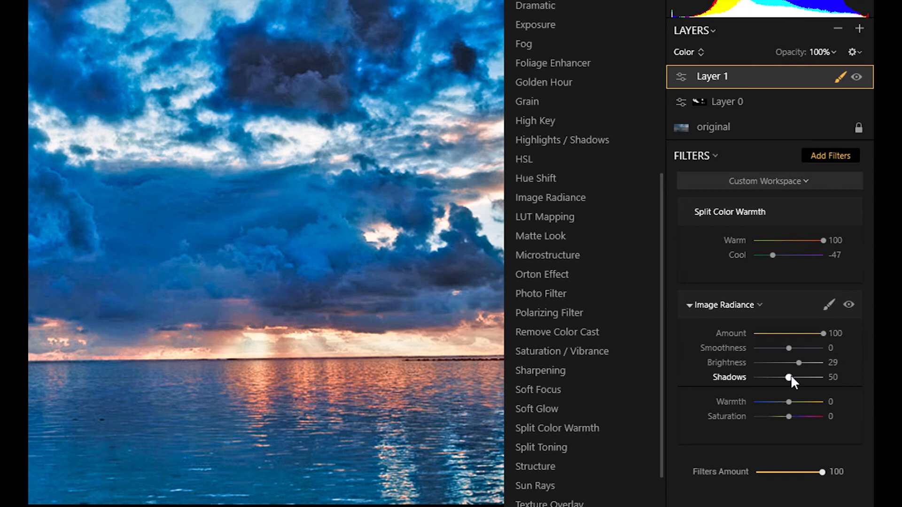
left_click_drag(791, 375, 754, 377)
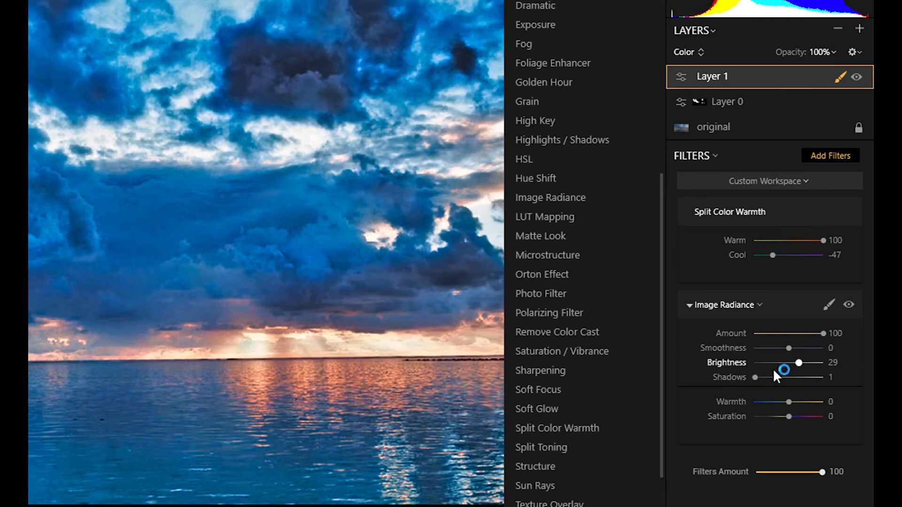
left_click_drag(789, 402, 806, 402)
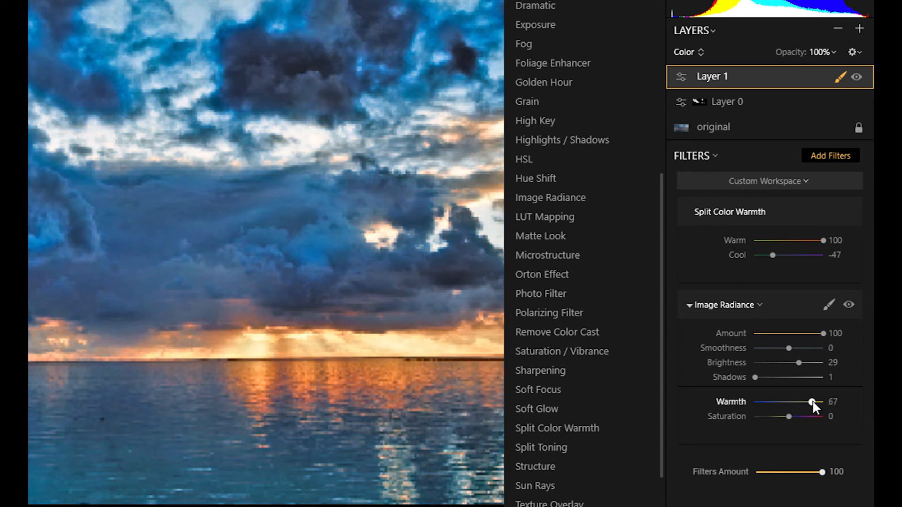
left_click_drag(791, 416, 800, 415)
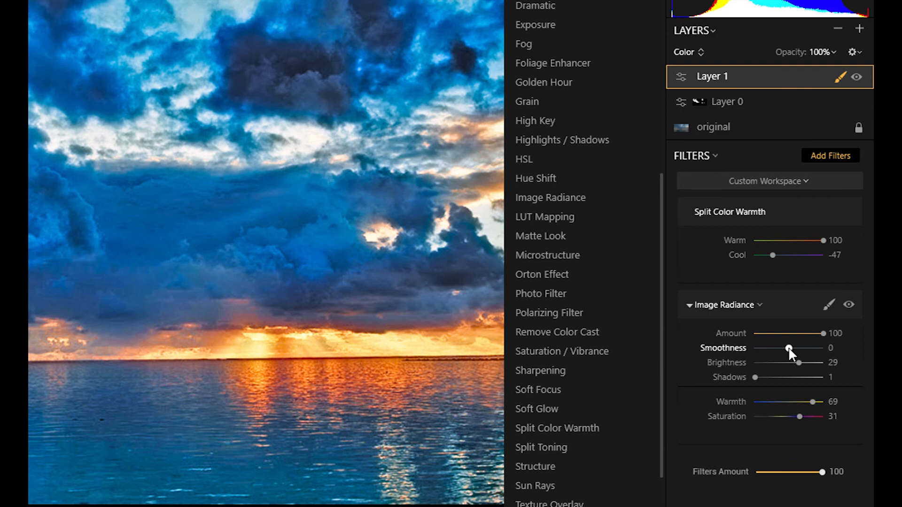
left_click_drag(788, 347, 747, 348)
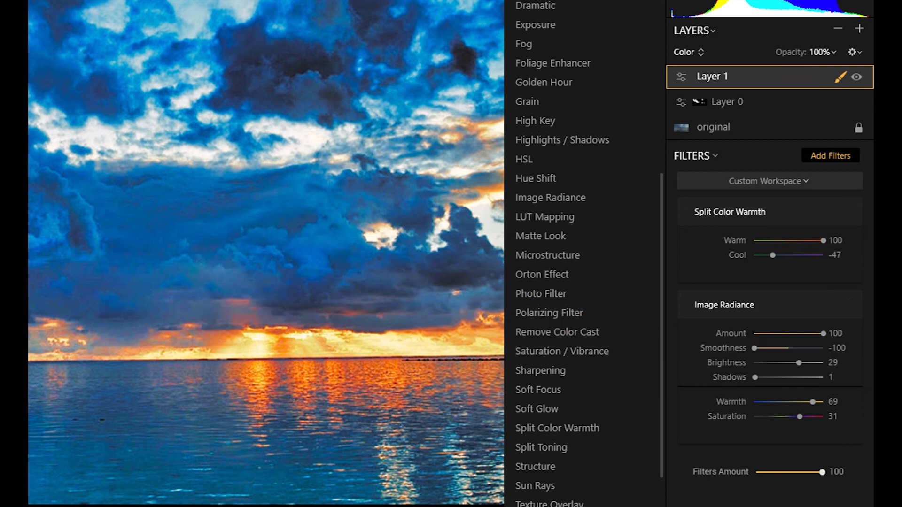
Step: Set the Color layer's overall Filters Amount to 79 and save its filters as a preset named "Mon Sunset Orange"
left_click_drag(823, 470, 804, 470)
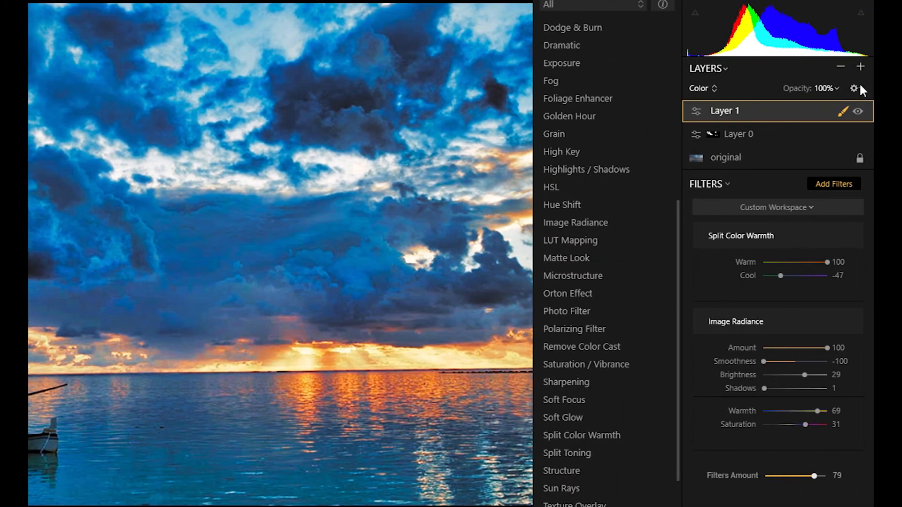
left_click(859, 86)
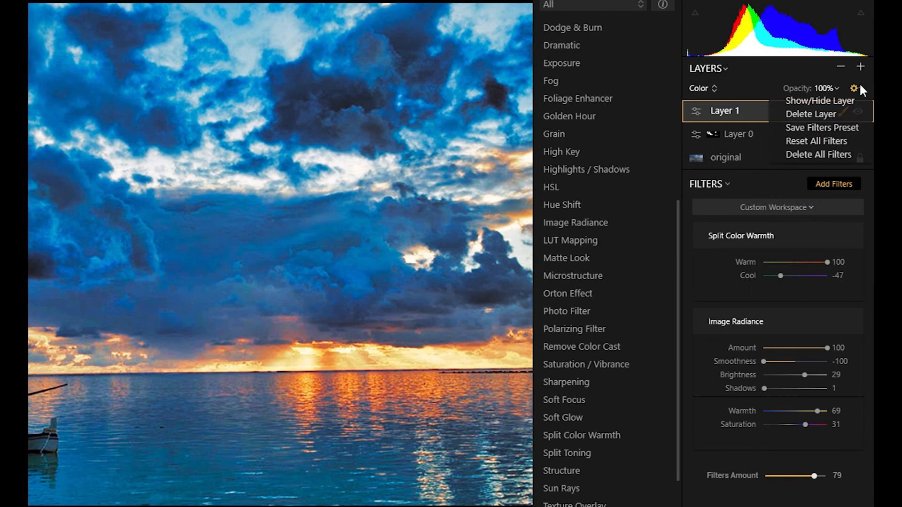
left_click(844, 127)
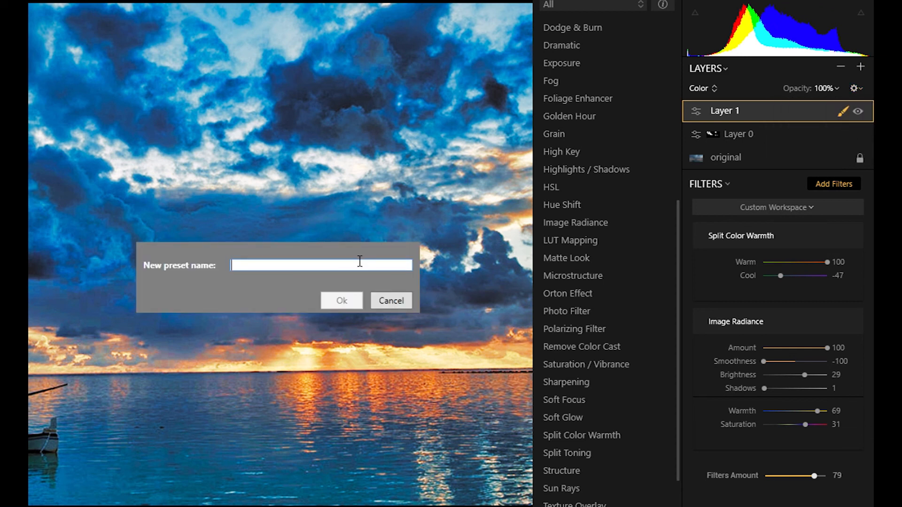
type("Mon Sunset ")
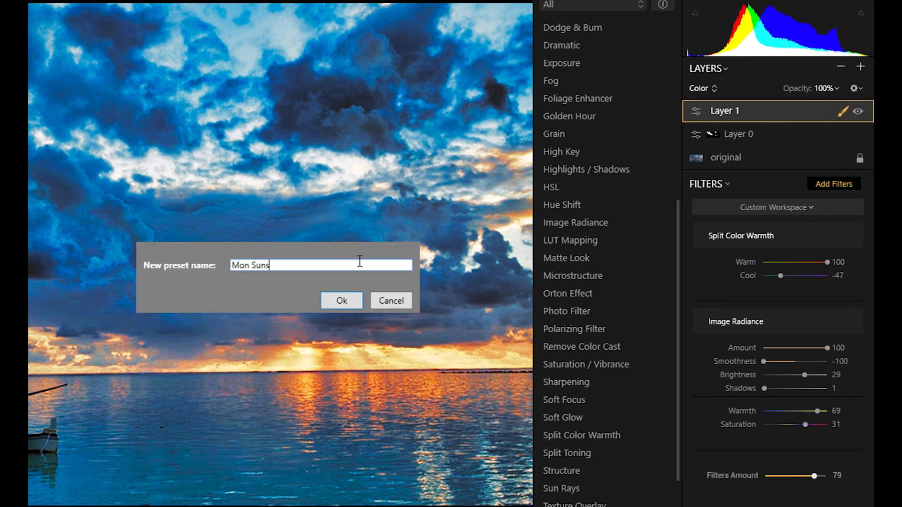
type("Orange")
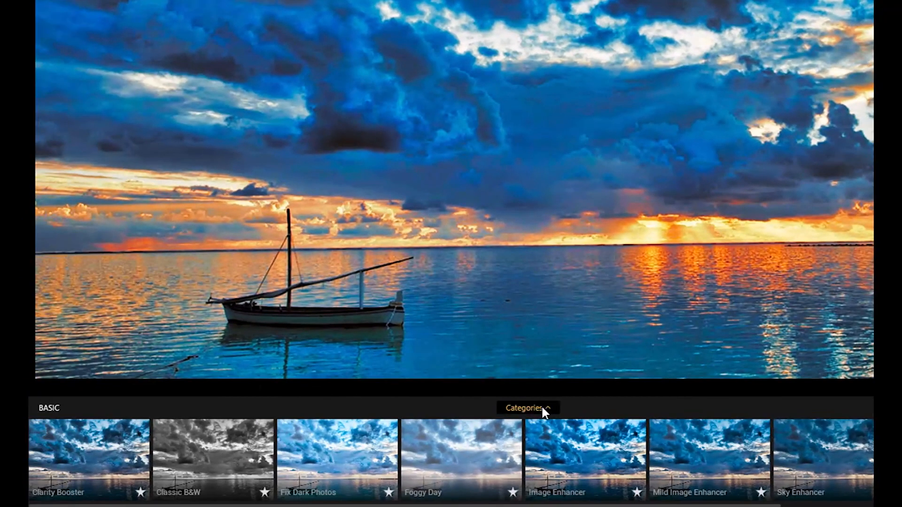
Step: Switch the preset browser to the Custom category to view the saved presets
left_click(543, 407)
left_click(731, 259)
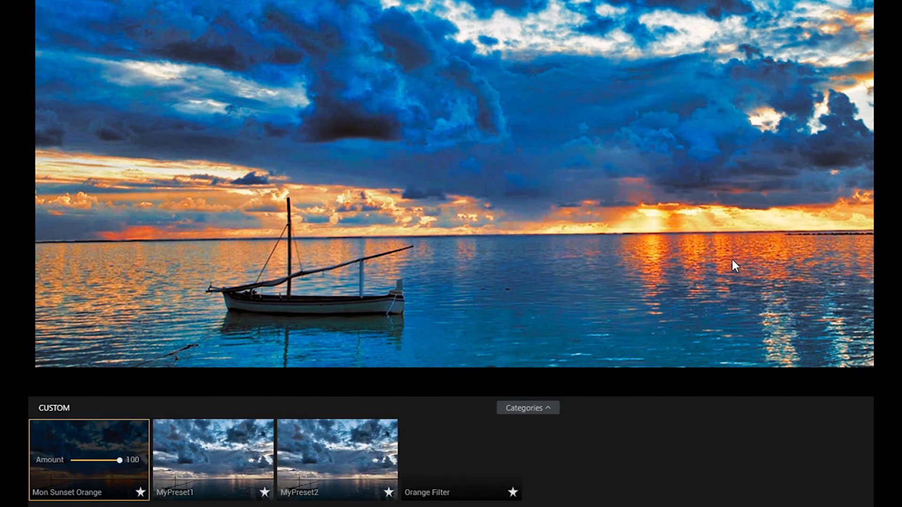